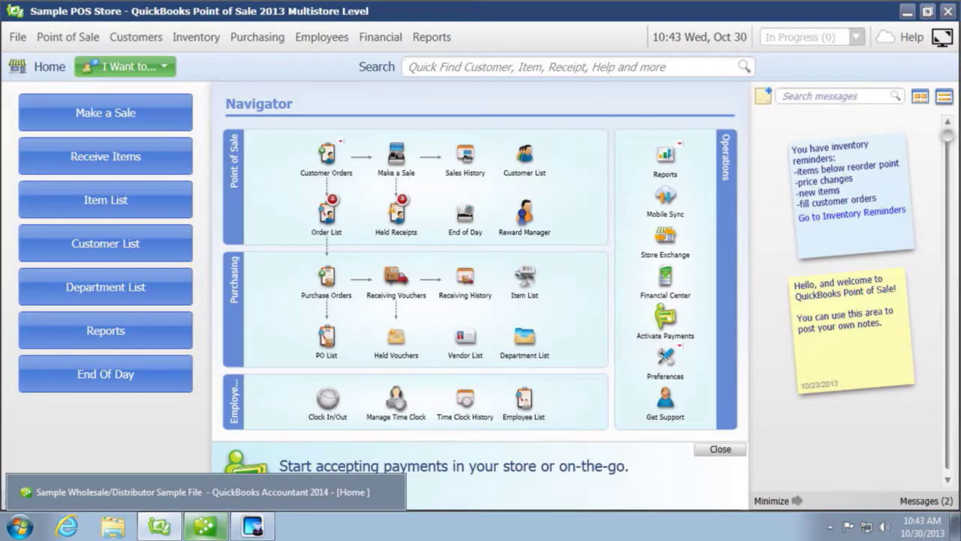
In QuickBooks Accountant's Item List, review the Florida State and county sales tax items.
{"action": "left_click", "coordinate": [205, 526]}
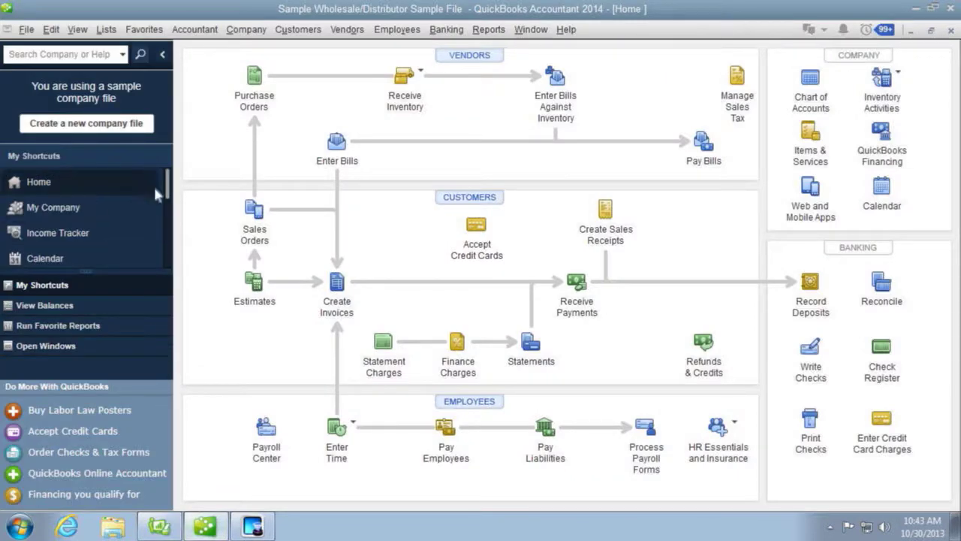
{"action": "left_click", "coordinate": [106, 29]}
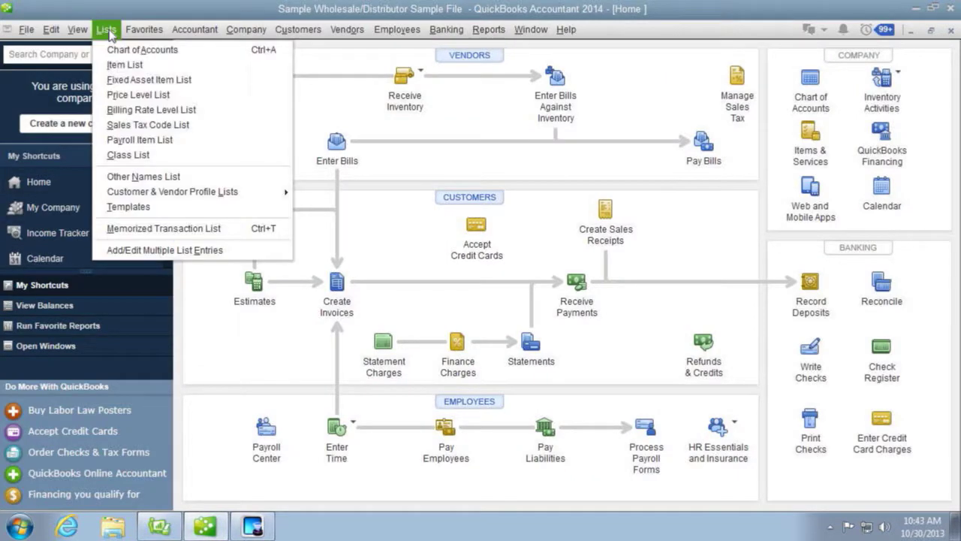
{"action": "left_click", "coordinate": [117, 67]}
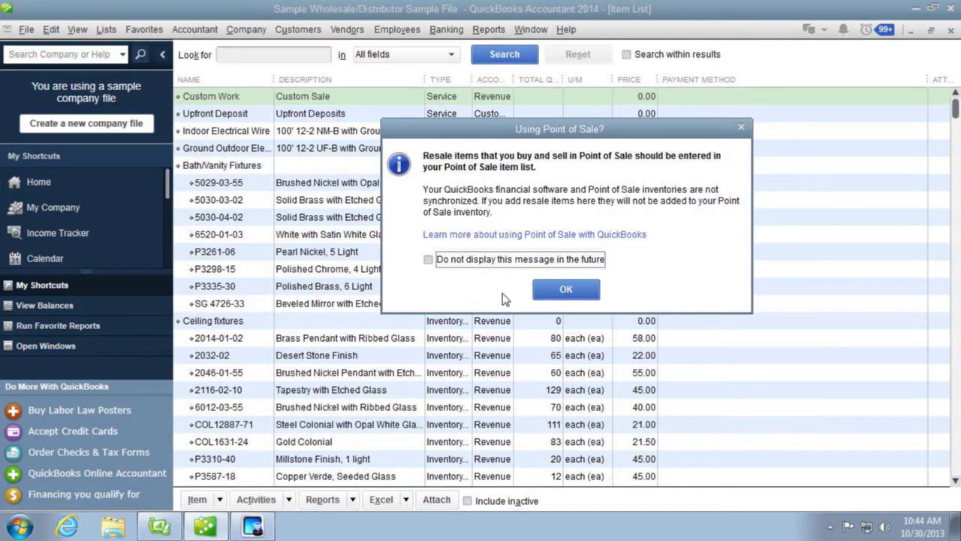
{"action": "left_click", "coordinate": [502, 292]}
{"action": "scroll", "coordinate": [421, 319], "scroll_direction": "down", "scroll_amount": 15}
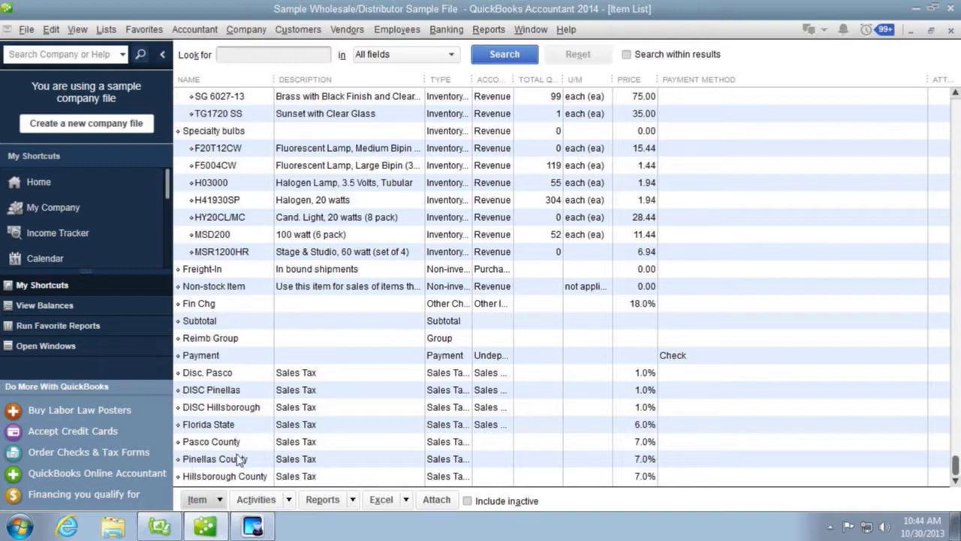
{"action": "left_click", "coordinate": [159, 527]}
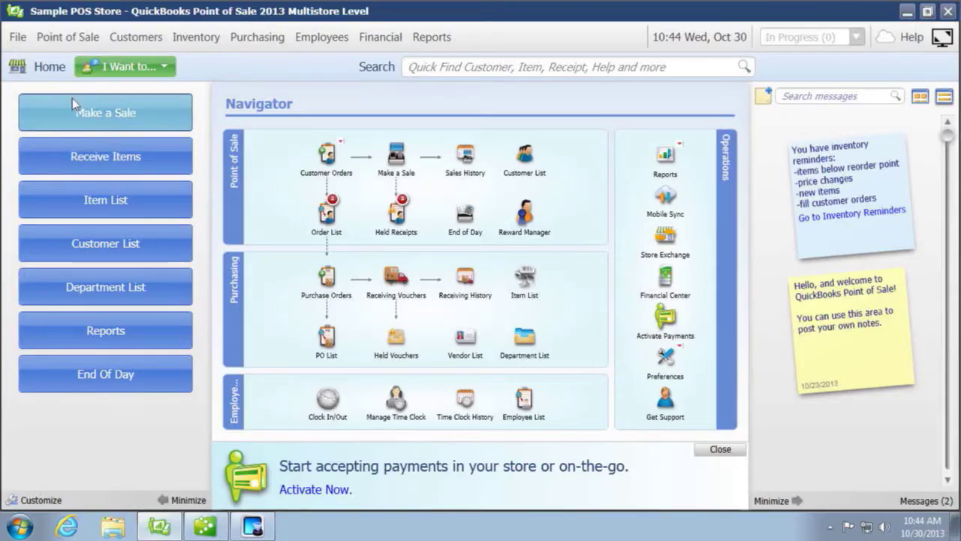
Review the Sales Tax company preferences showing the 1% and 6% county rates, then cancel.
{"action": "left_click", "coordinate": [17, 36]}
{"action": "mouse_move", "coordinate": [135, 171]}
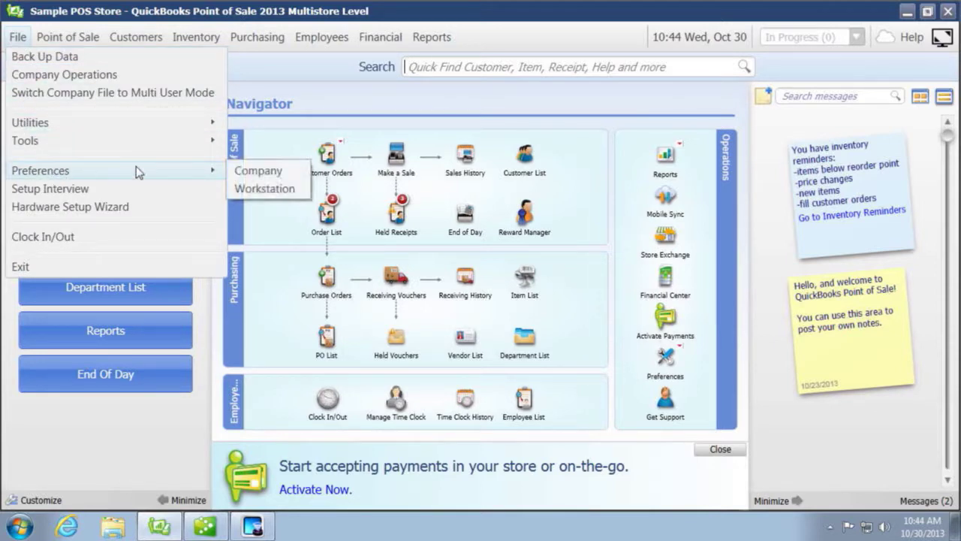
{"action": "left_click", "coordinate": [257, 171]}
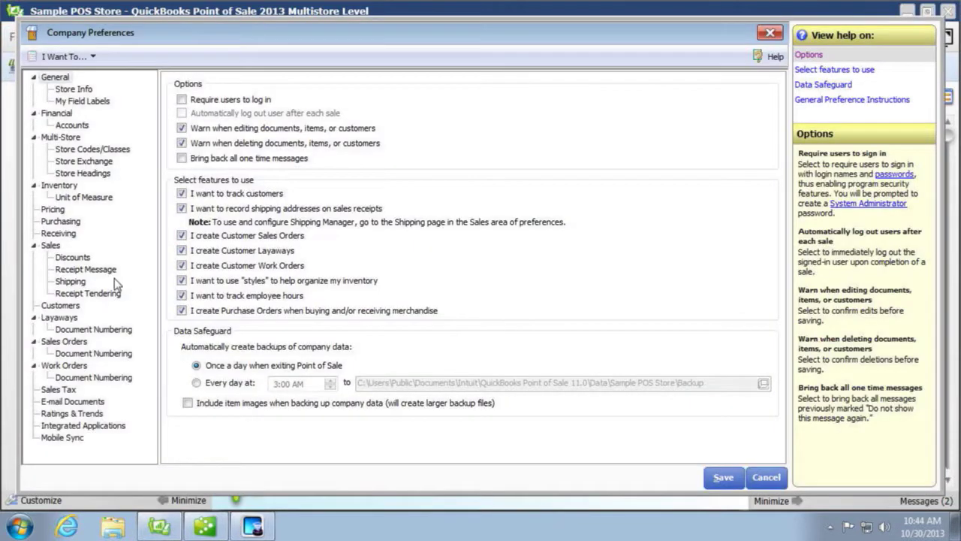
{"action": "left_click", "coordinate": [74, 391]}
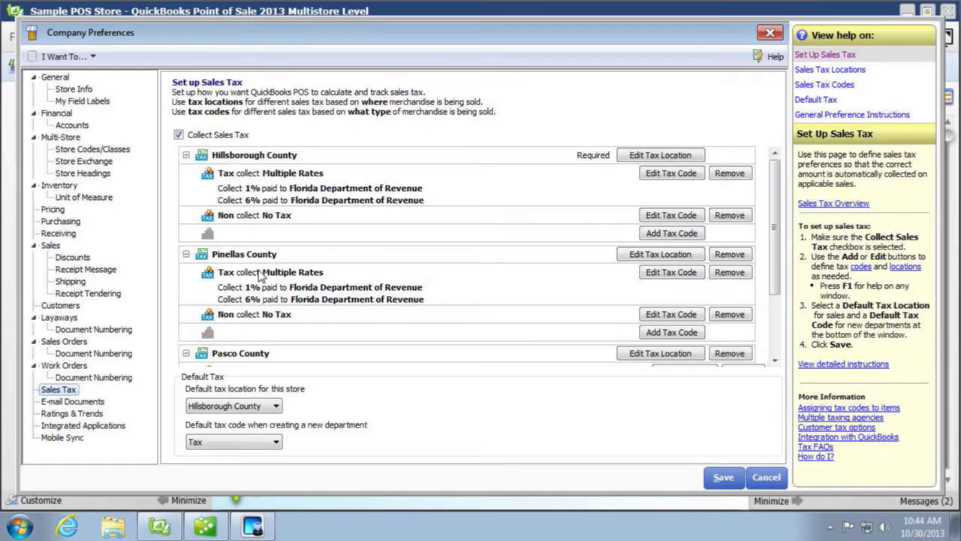
{"action": "left_click", "coordinate": [766, 477]}
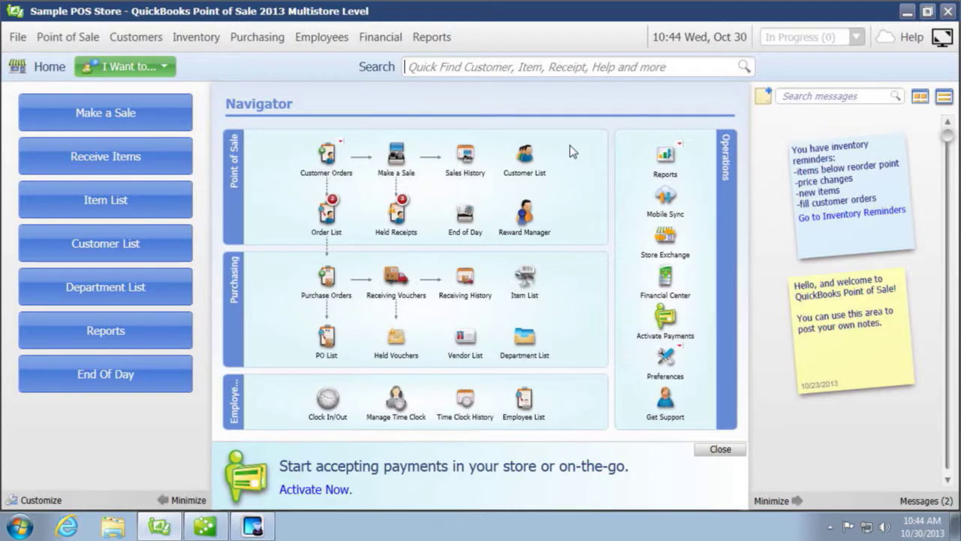
Start a new sale with one Polo Shirt at 79.99, continuing despite zero stock.
{"action": "left_click", "coordinate": [397, 159]}
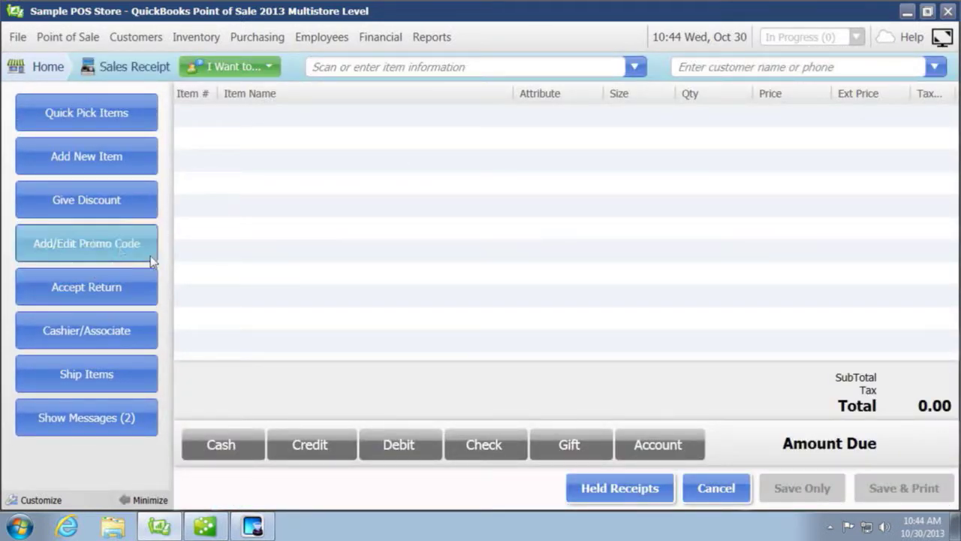
{"action": "left_click", "coordinate": [635, 67]}
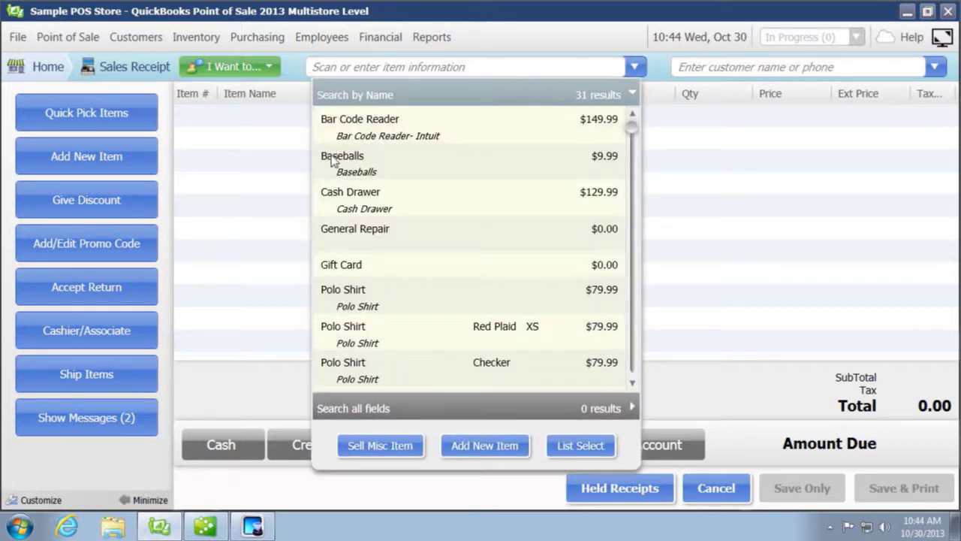
{"action": "left_click", "coordinate": [354, 293]}
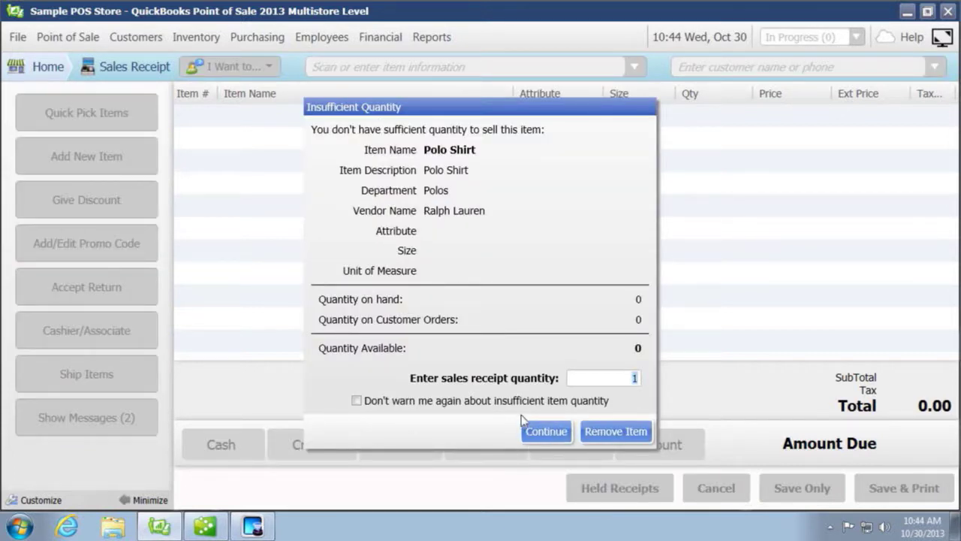
{"action": "left_click", "coordinate": [546, 433]}
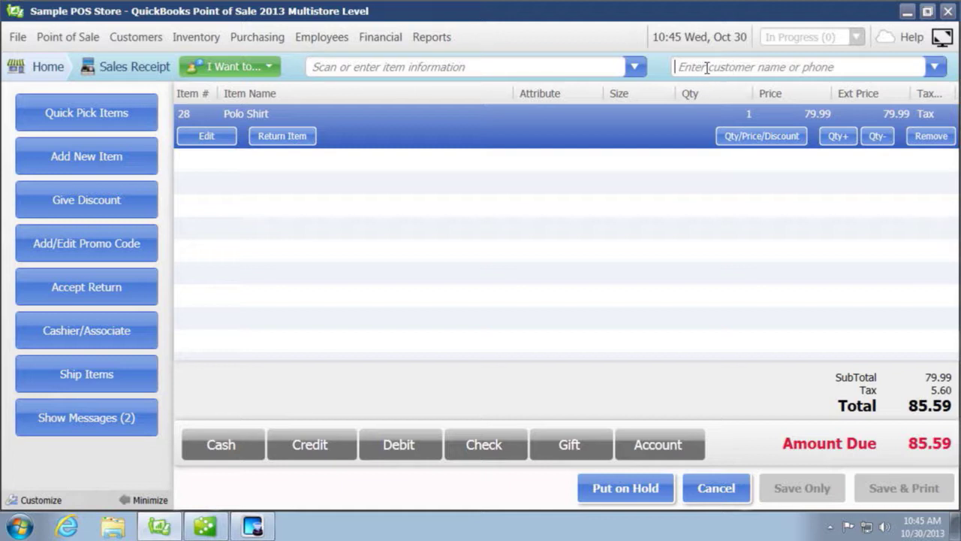
Add Change Tax Location to the receipt tasks and set the tax location to Pinellas County.
{"action": "left_click", "coordinate": [41, 500]}
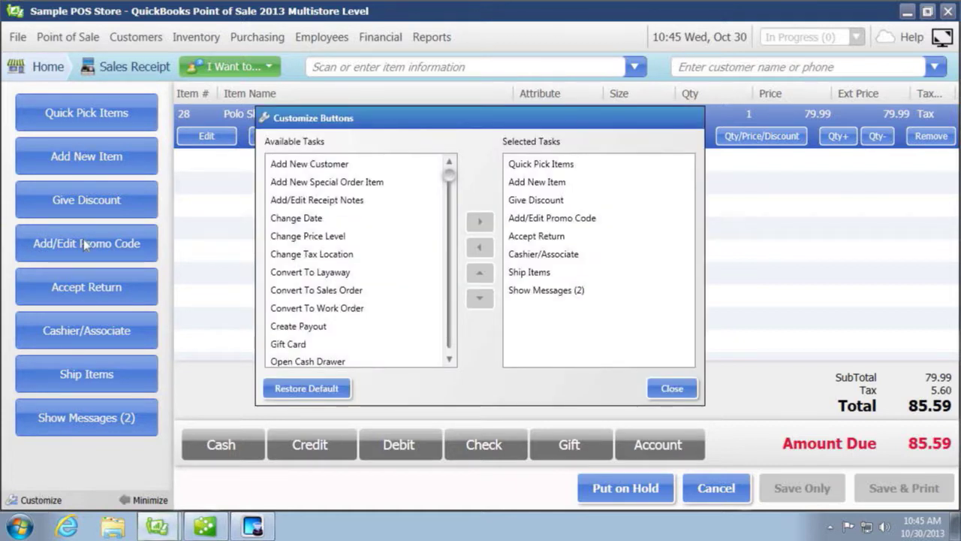
{"action": "left_click", "coordinate": [333, 255]}
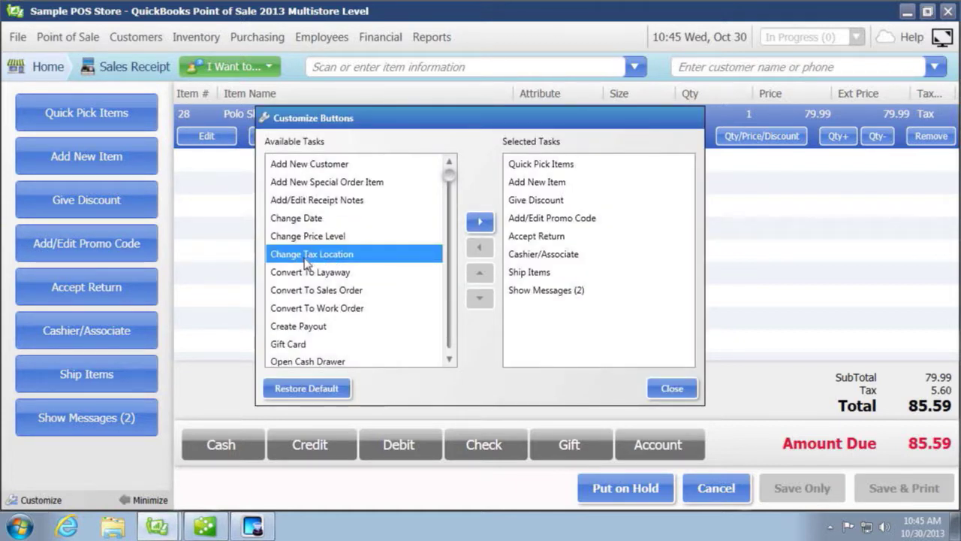
{"action": "left_click", "coordinate": [480, 222]}
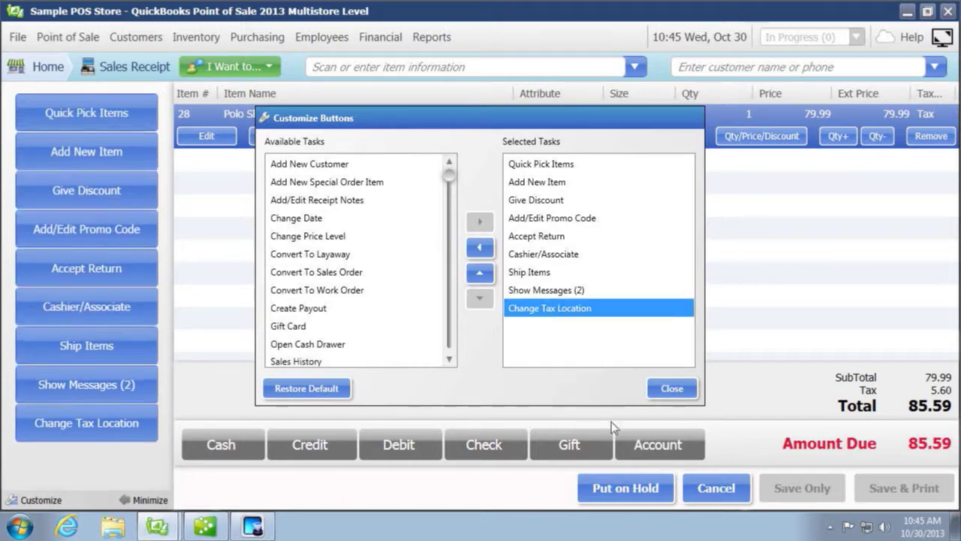
{"action": "left_click", "coordinate": [673, 388]}
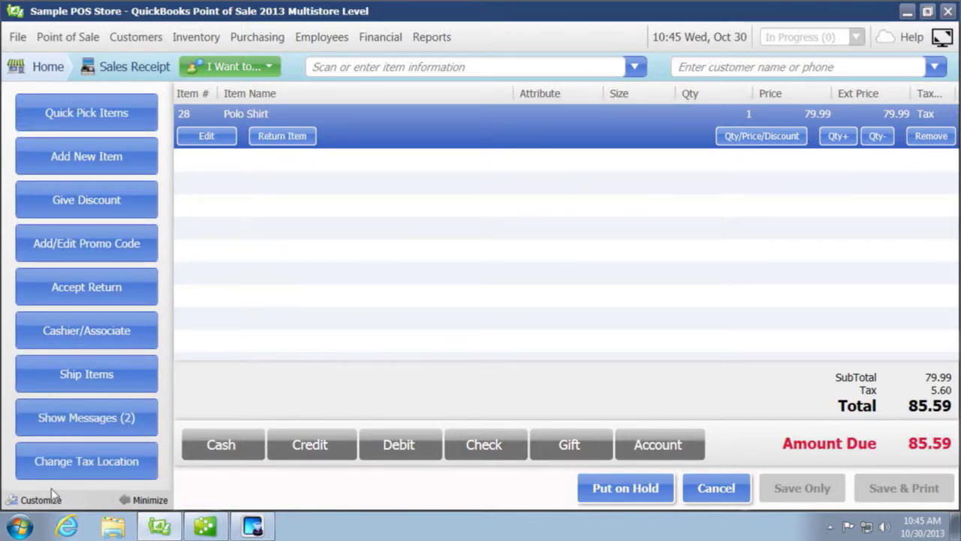
{"action": "left_click", "coordinate": [56, 462]}
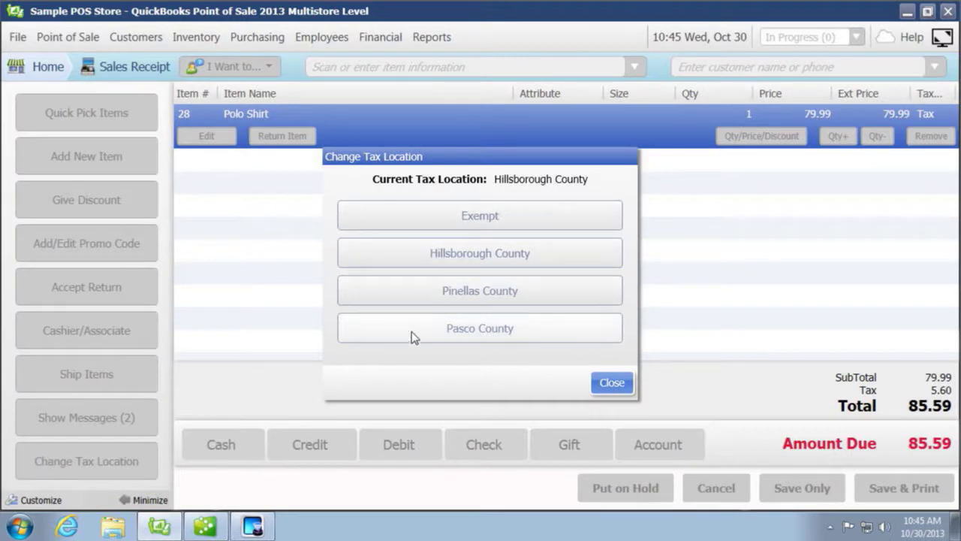
{"action": "left_click", "coordinate": [402, 291]}
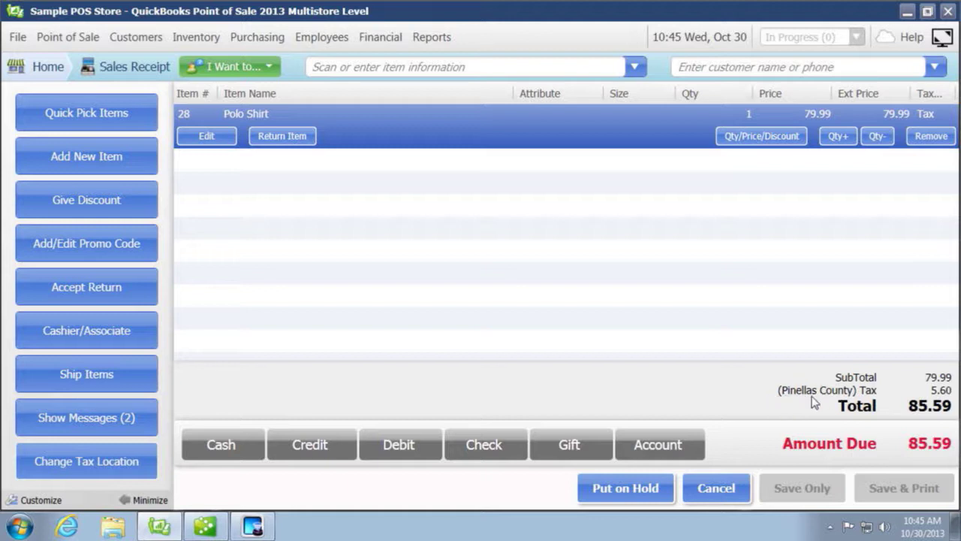
Assign the customer, accepting Friends and Family prices and Hillsborough County tax, totaling 51.35.
{"action": "left_click", "coordinate": [935, 66]}
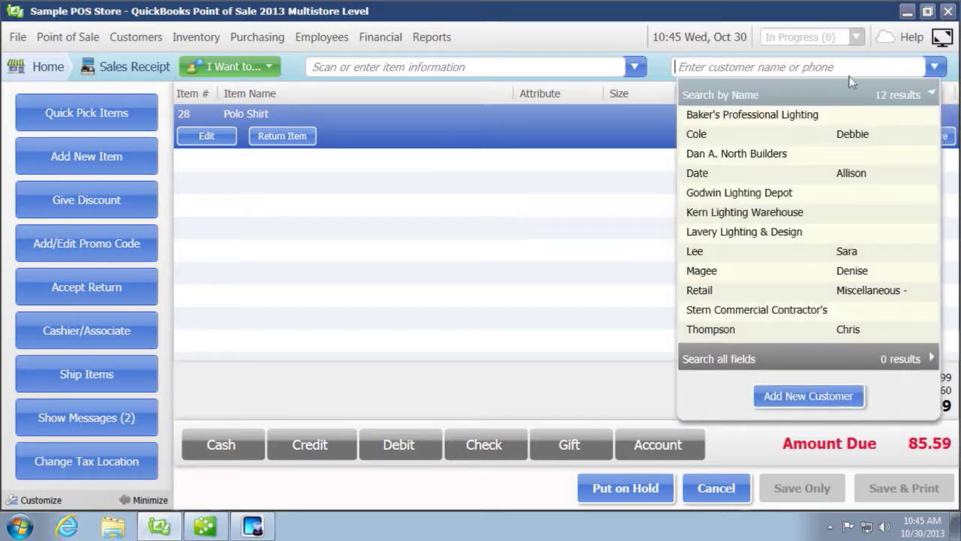
{"action": "left_click", "coordinate": [721, 66]}
{"action": "type", "text": "de"}
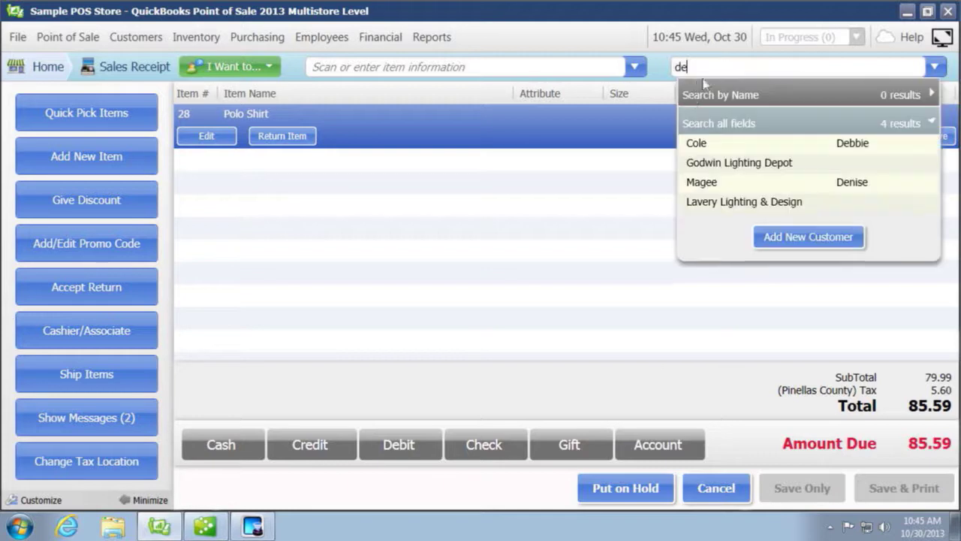
{"action": "left_click", "coordinate": [721, 186]}
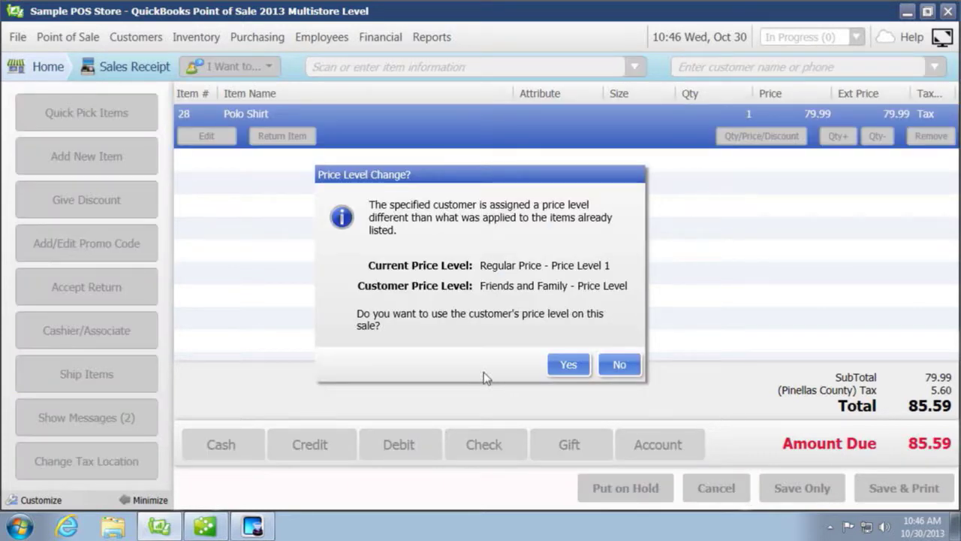
{"action": "left_click", "coordinate": [570, 366]}
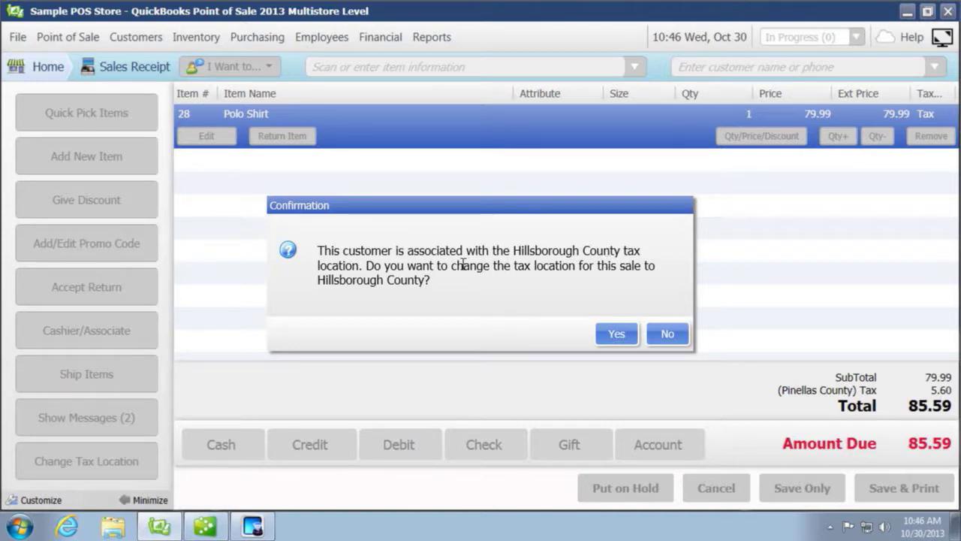
{"action": "left_click", "coordinate": [616, 333]}
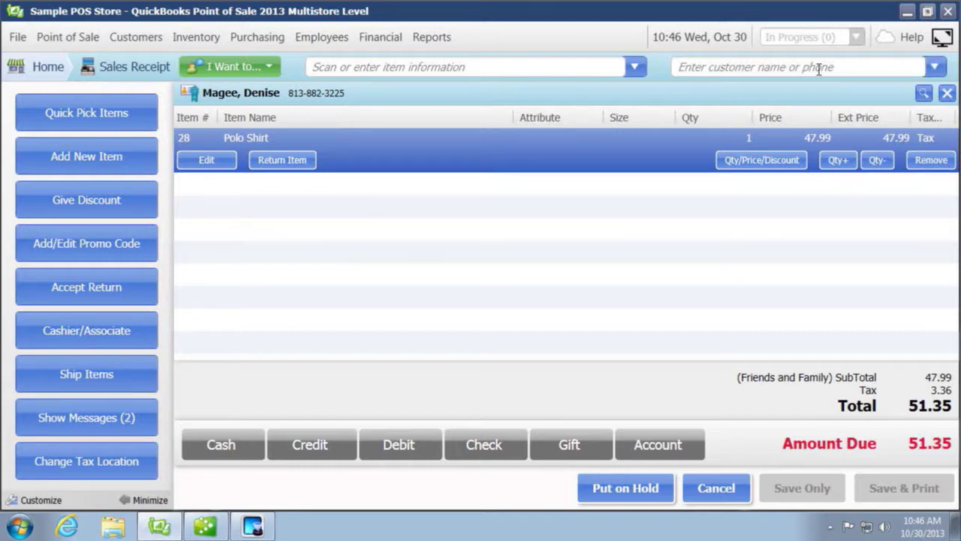
Open the Customer List and select the customer's record.
{"action": "left_click", "coordinate": [136, 37]}
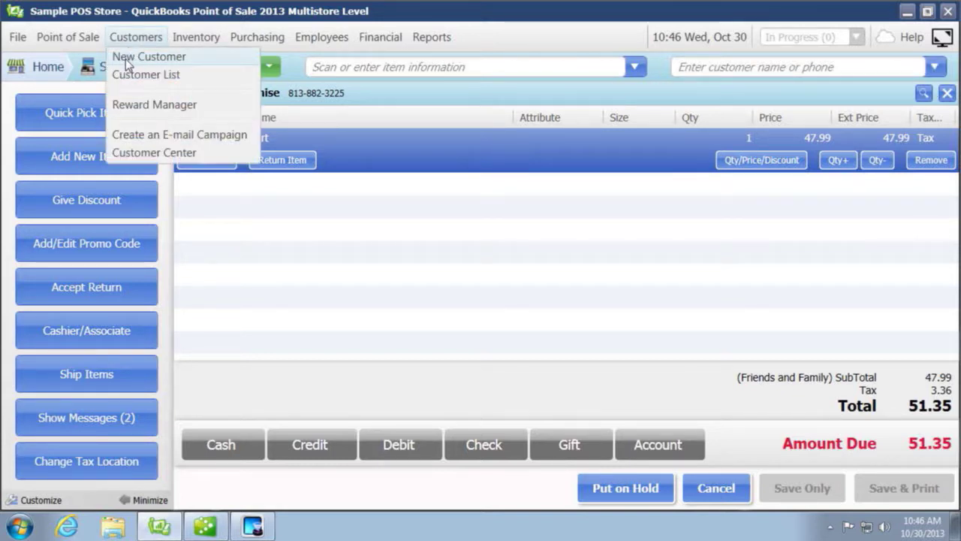
{"action": "left_click", "coordinate": [138, 76]}
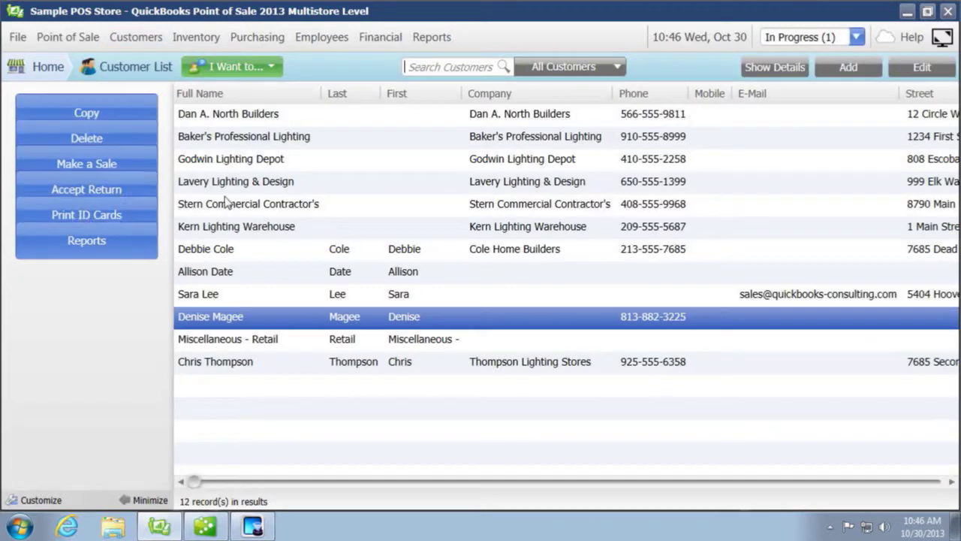
{"action": "left_click", "coordinate": [215, 299]}
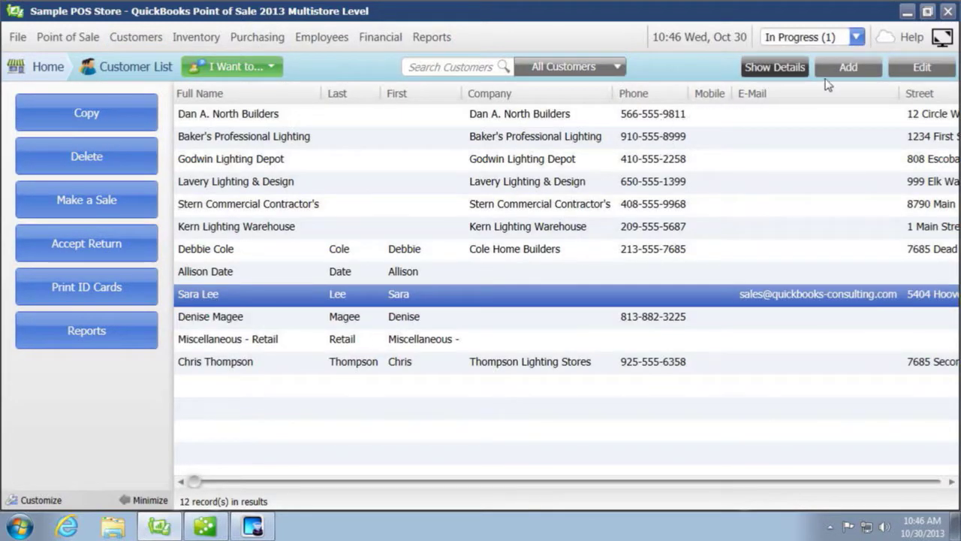
Mark the customer as tax-exempt, save the record, and return Home.
{"action": "left_click", "coordinate": [923, 66]}
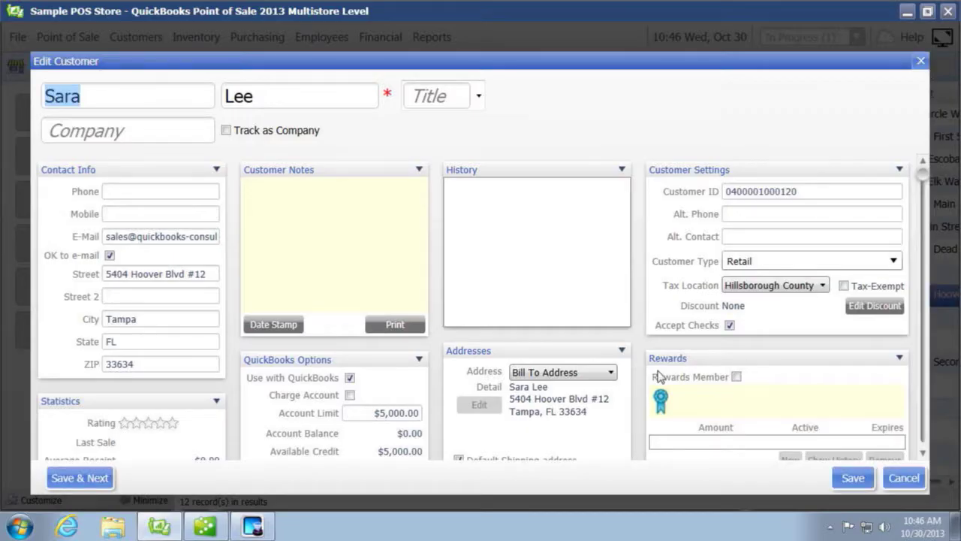
{"action": "left_click", "coordinate": [844, 286]}
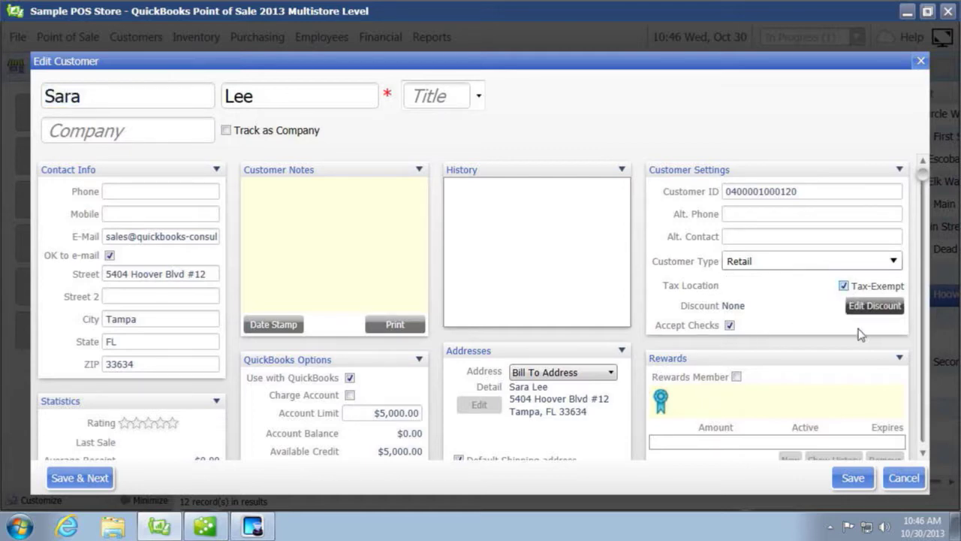
{"action": "left_click", "coordinate": [853, 477]}
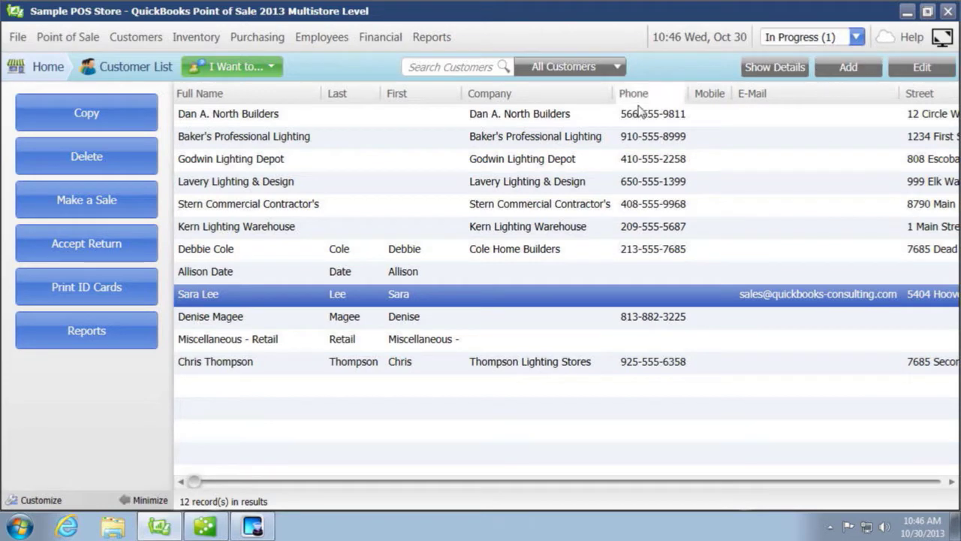
{"action": "left_click", "coordinate": [42, 66]}
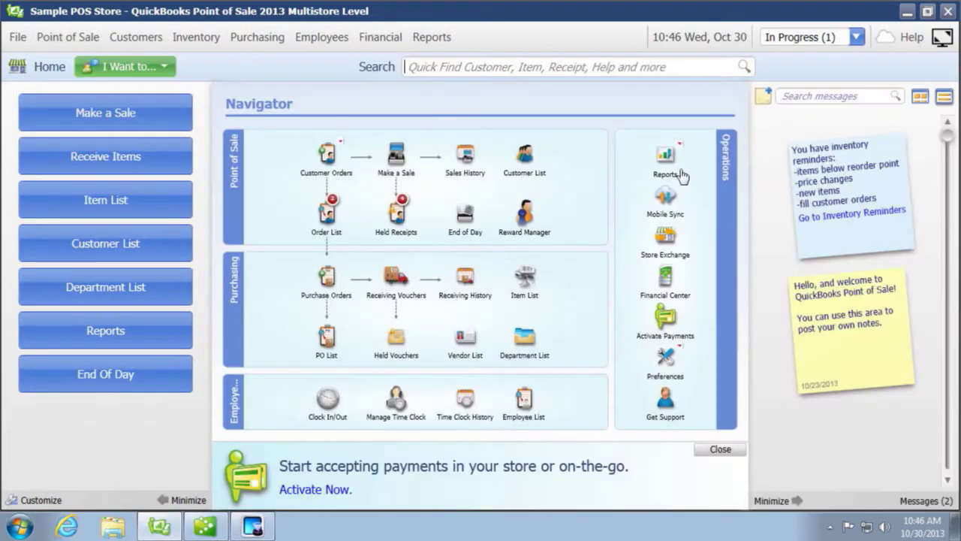
Resume the Polo Shirt receipt and assign the tax-exempt customer, declining Rewards, for 0.00 tax.
{"action": "left_click", "coordinate": [856, 37]}
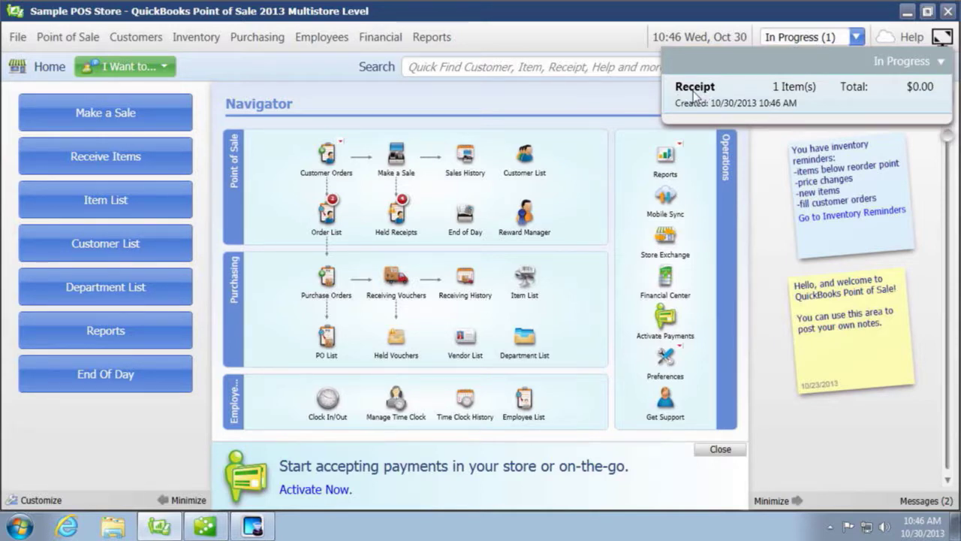
{"action": "left_click", "coordinate": [694, 91]}
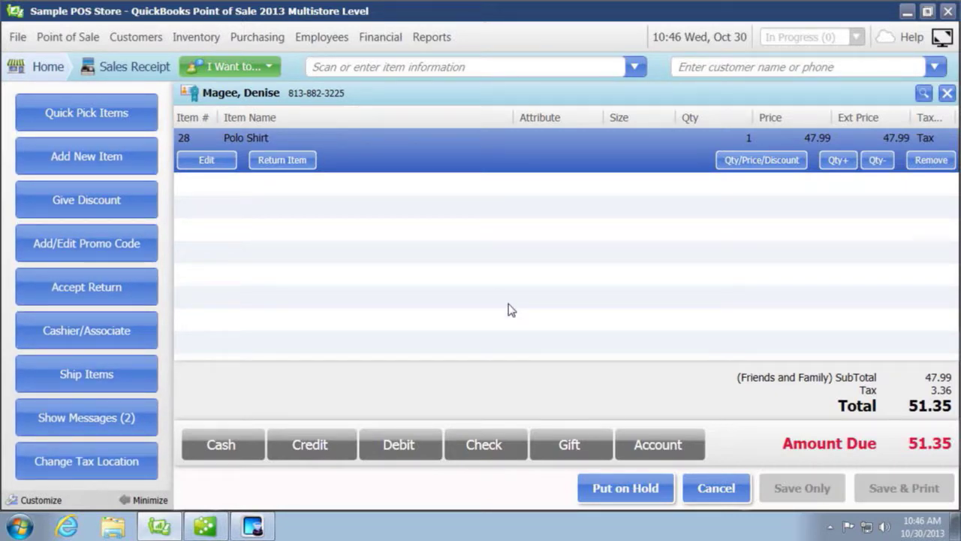
{"action": "left_click", "coordinate": [708, 75]}
{"action": "type", "text": "sa"}
{"action": "left_click", "coordinate": [685, 148]}
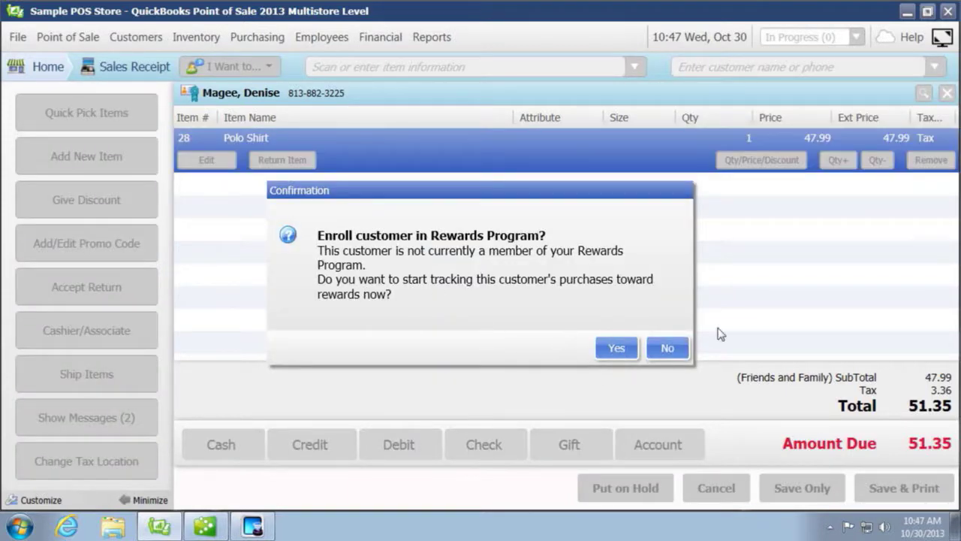
{"action": "left_click", "coordinate": [672, 350]}
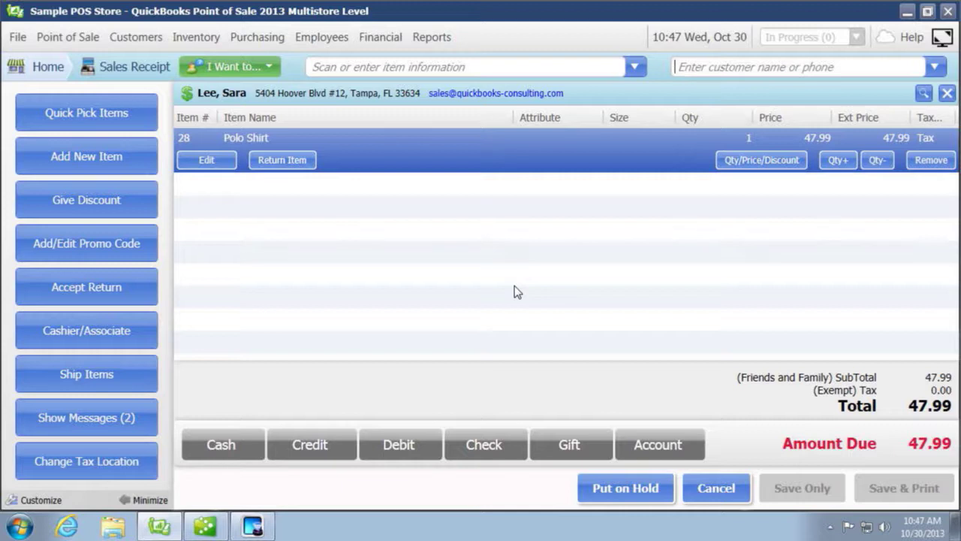
Pay the 47.99 sale in cash and save the receipt without printing.
{"action": "left_click", "coordinate": [227, 455]}
{"action": "left_click", "coordinate": [442, 412]}
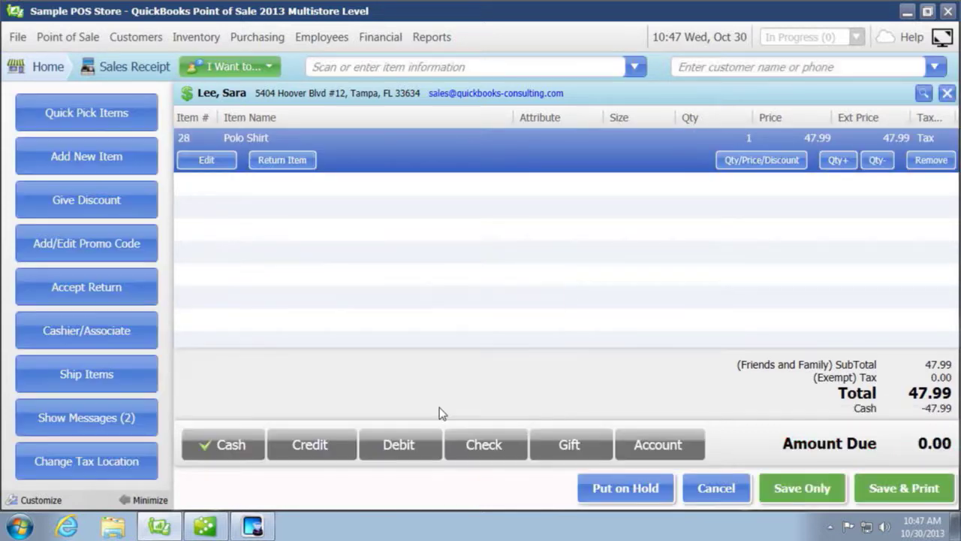
{"action": "left_click", "coordinate": [802, 492]}
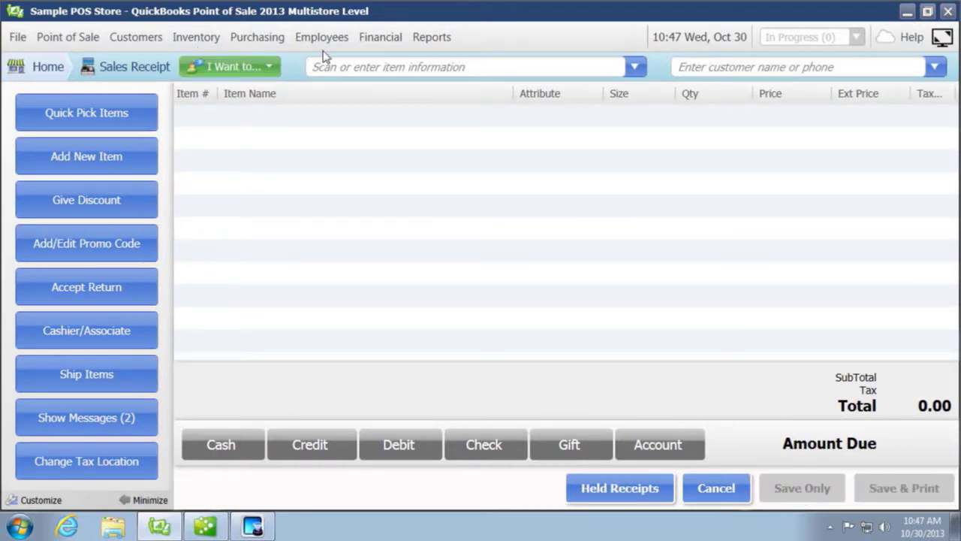
Run Financial > Update QuickBooks to send the store's data to QuickBooks.
{"action": "left_click", "coordinate": [380, 38]}
{"action": "left_click", "coordinate": [382, 76]}
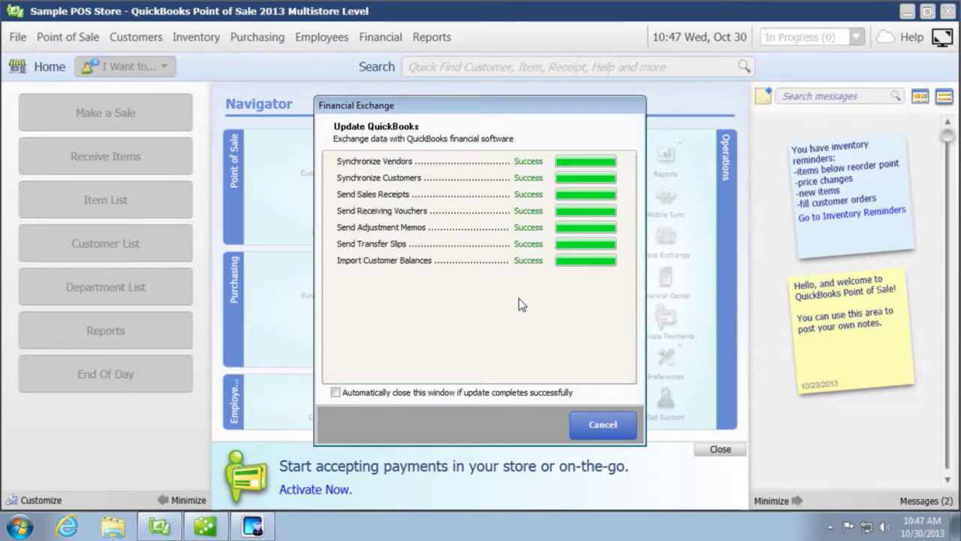
{"action": "left_click", "coordinate": [591, 425]}
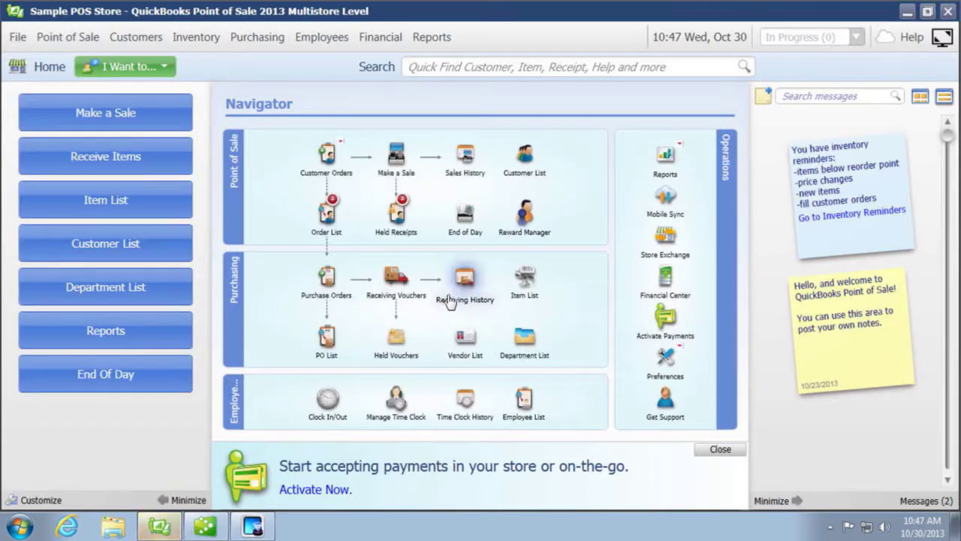
{"action": "left_click", "coordinate": [422, 38]}
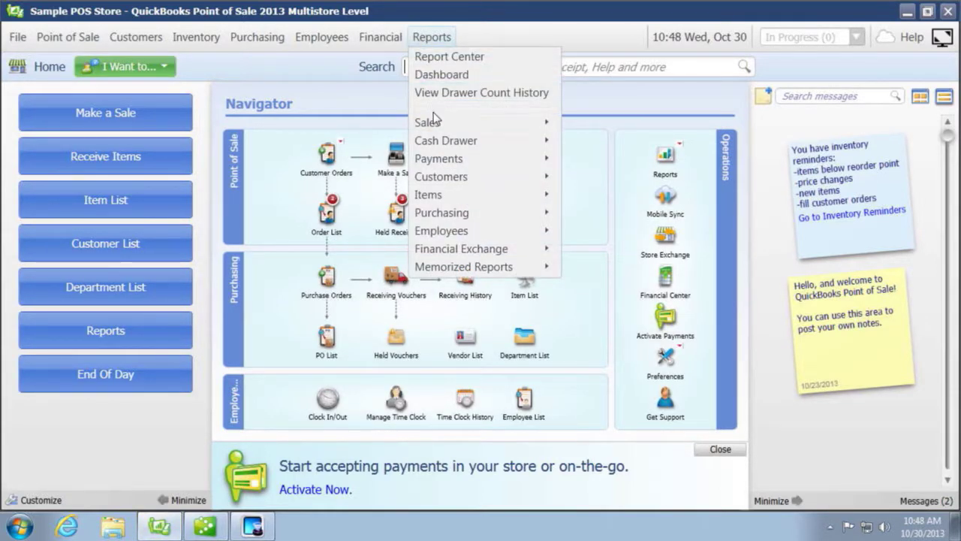
{"action": "mouse_move", "coordinate": [434, 126]}
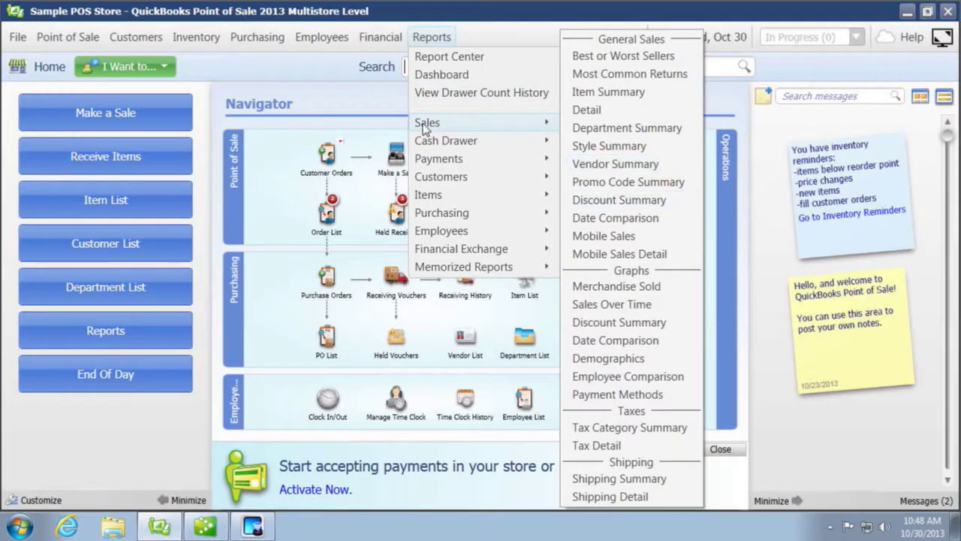
{"action": "left_click", "coordinate": [637, 429]}
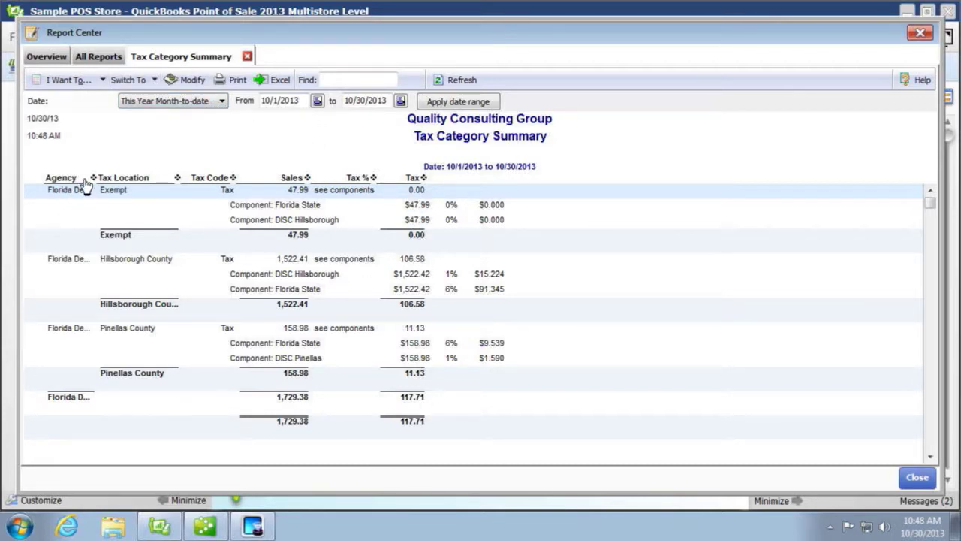
{"action": "left_click_drag", "start_coordinate": [93, 178], "coordinate": [177, 178]}
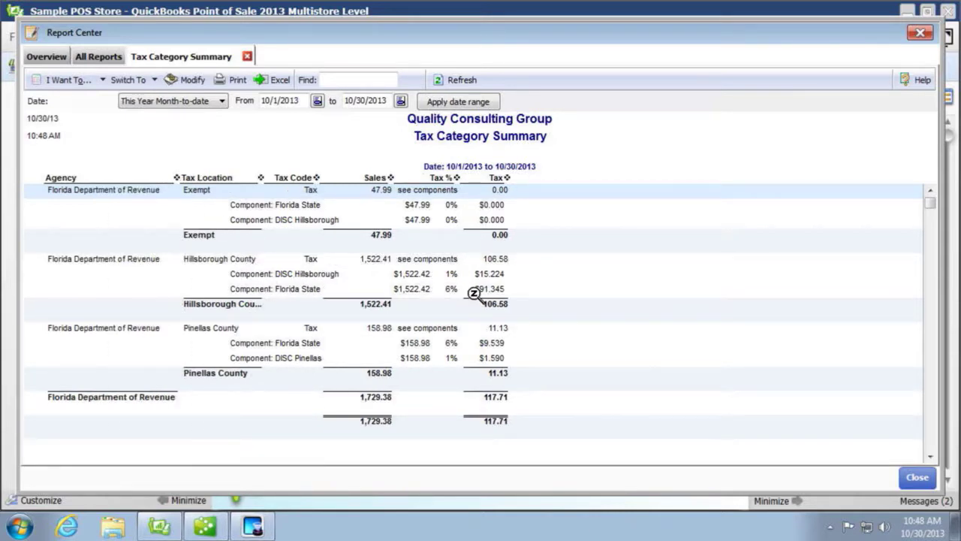
{"action": "left_click", "coordinate": [451, 291]}
{"action": "left_click", "coordinate": [451, 273]}
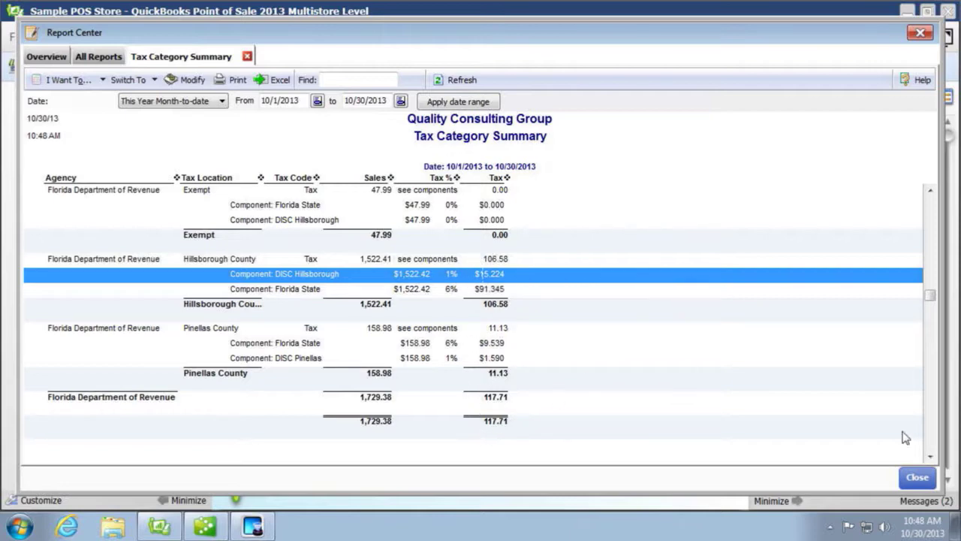
{"action": "left_click", "coordinate": [917, 477]}
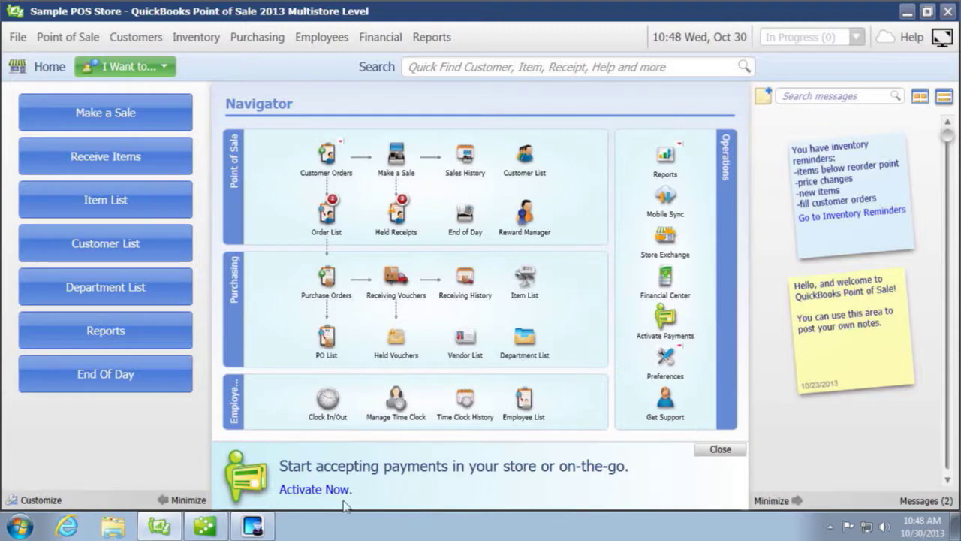
Open the Sales Tax Liability report in QuickBooks Accountant.
{"action": "left_click", "coordinate": [205, 526]}
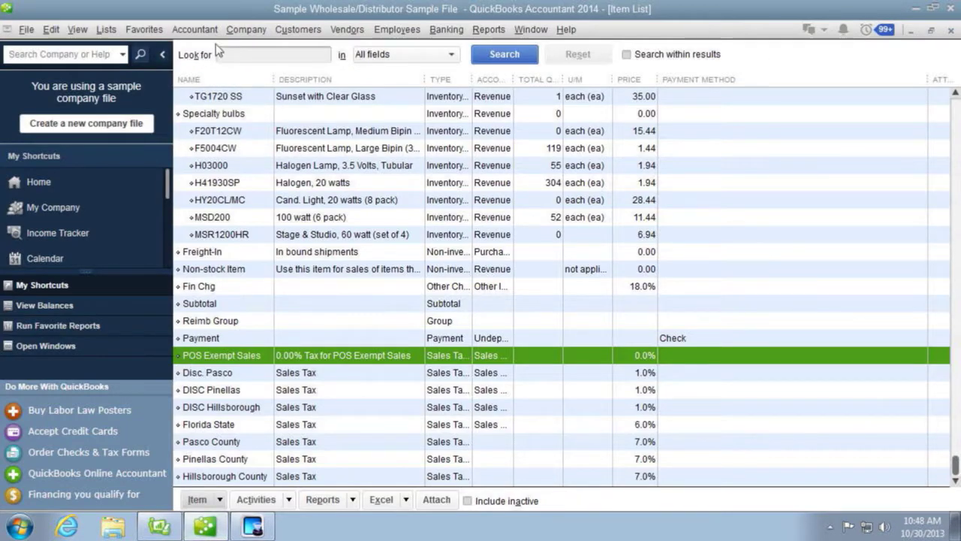
{"action": "left_click", "coordinate": [360, 33]}
{"action": "mouse_move", "coordinate": [409, 109]}
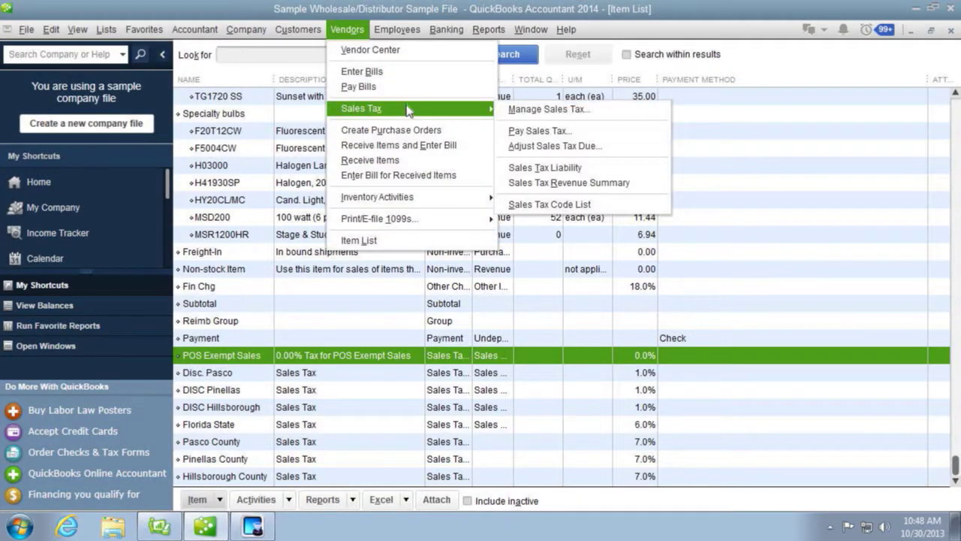
{"action": "left_click", "coordinate": [530, 168]}
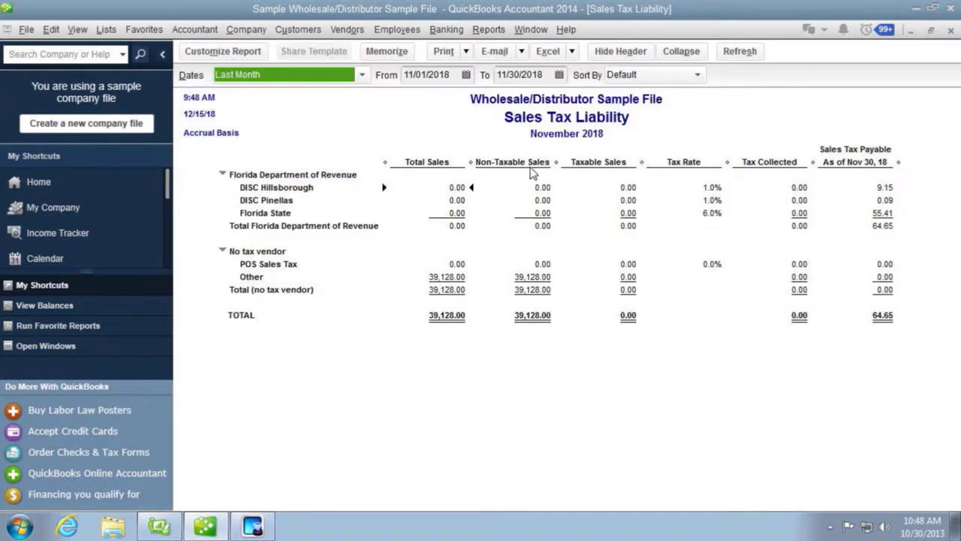
Set the report range to 10/24/2013–10/31/2013, then open the Chart of Accounts.
{"action": "left_click", "coordinate": [457, 75]}
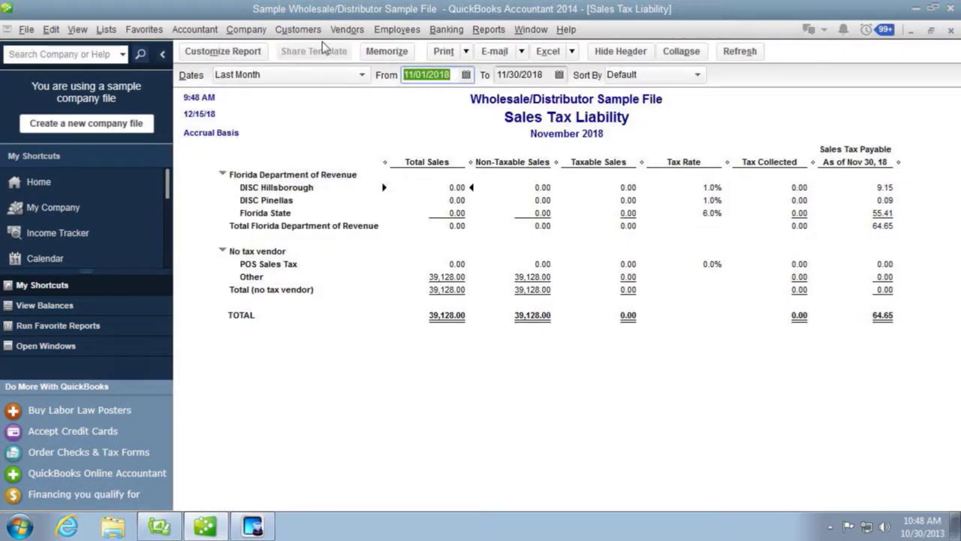
{"action": "type", "text": "10/24/20"}
{"action": "type", "text": "13"}
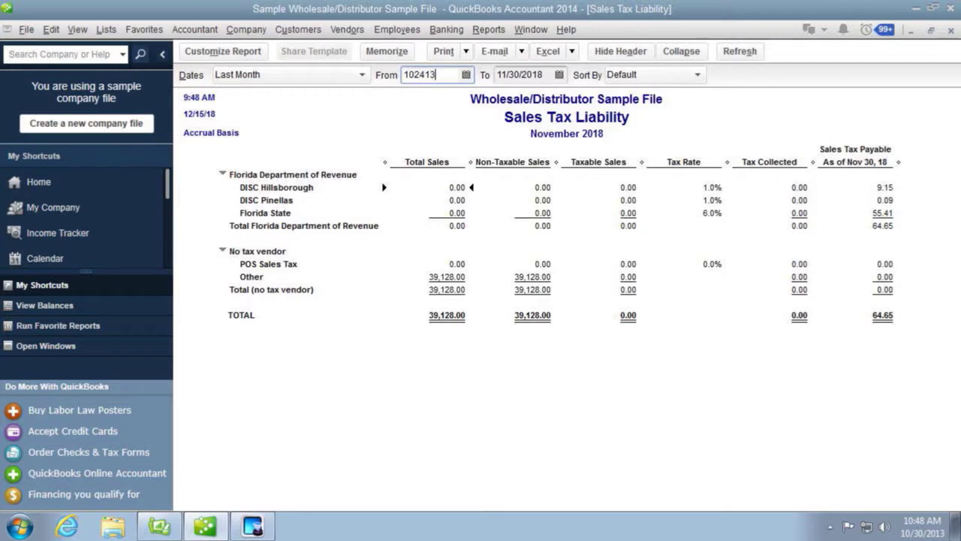
{"action": "key", "text": "Tab"}
{"action": "type", "text": "10/31/2013"}
{"action": "key", "text": "Tab"}
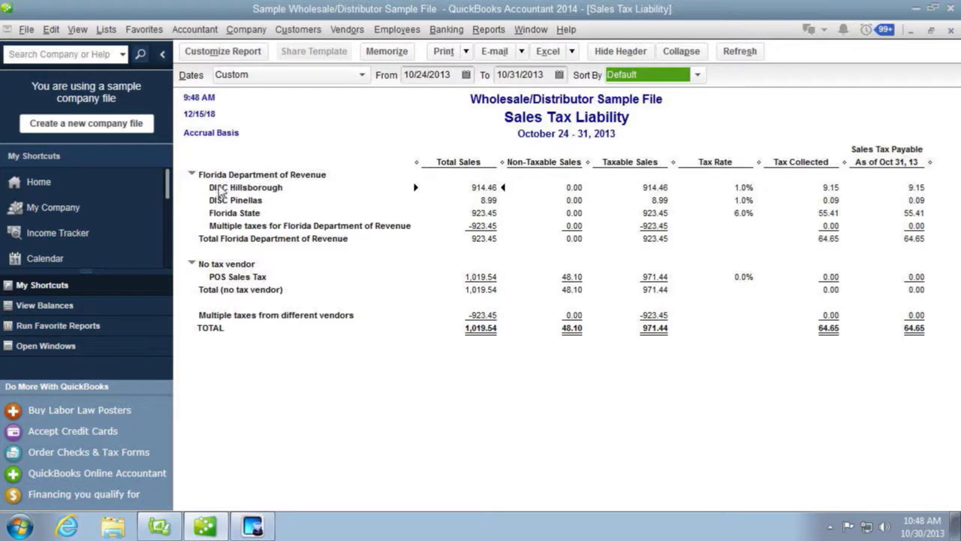
{"action": "left_click", "coordinate": [813, 216]}
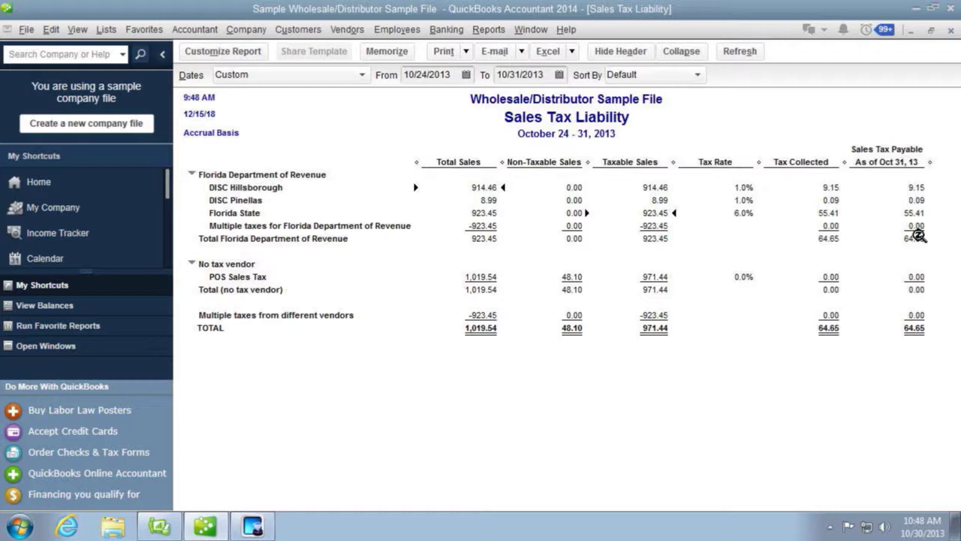
{"action": "key", "text": "ctrl+a"}
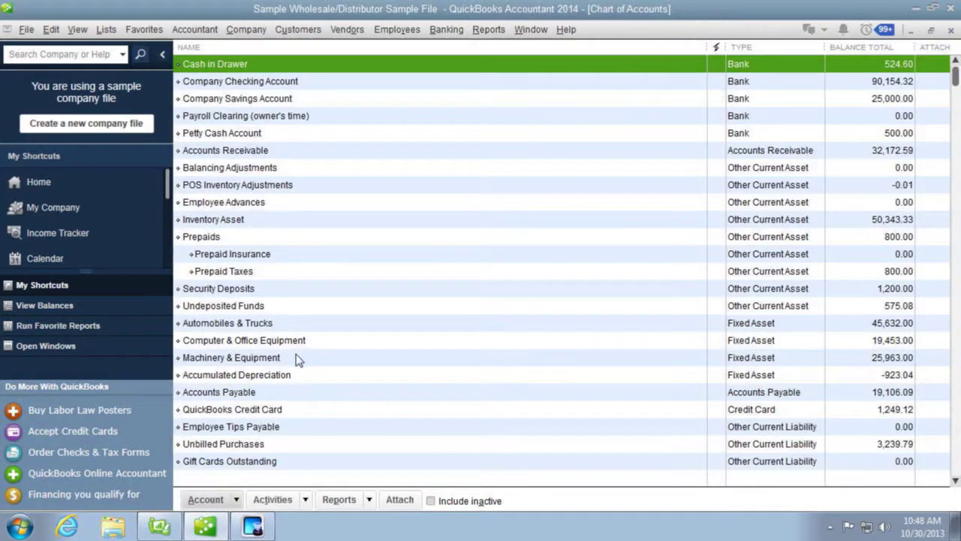
Select the Sales Tax Payable account and confirm its 64.65 balance.
{"action": "scroll", "coordinate": [262, 449], "scroll_direction": "down", "scroll_amount": 2}
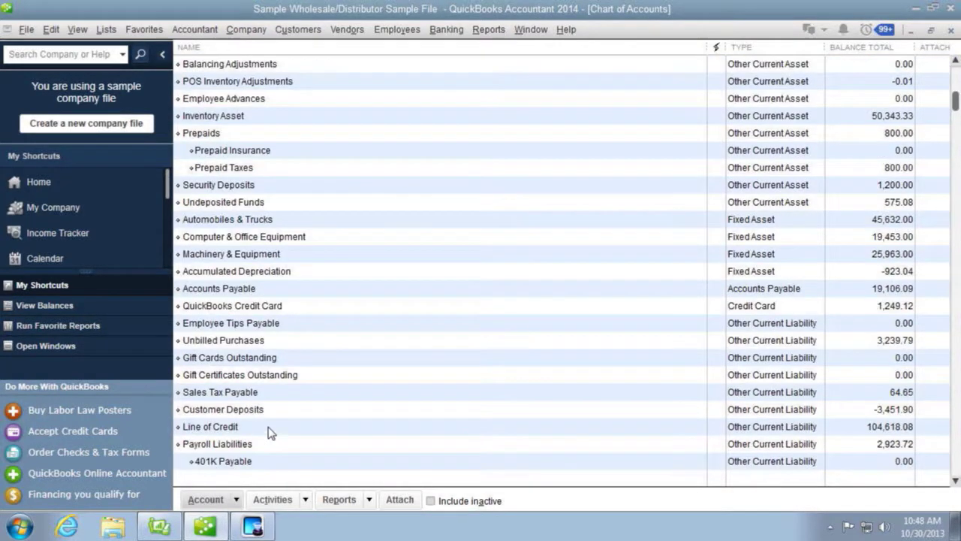
{"action": "left_click", "coordinate": [253, 394]}
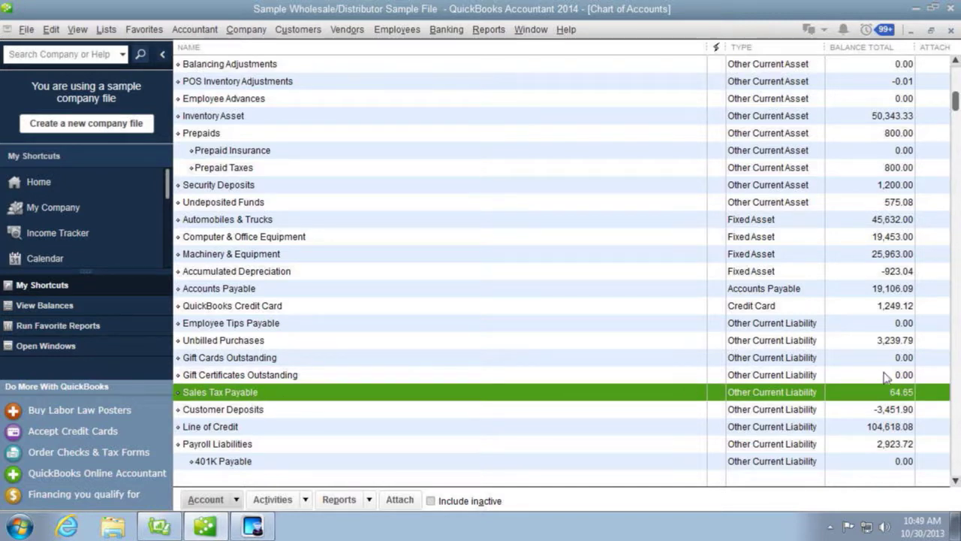